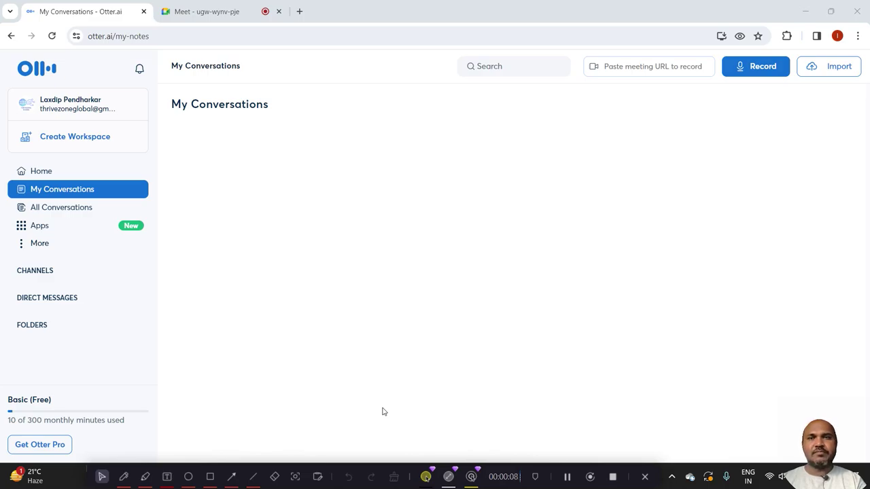
Select the Otter page address, then switch to the ongoing Google Meet call.
{"action": "left_click", "coordinate": [104, 37]}
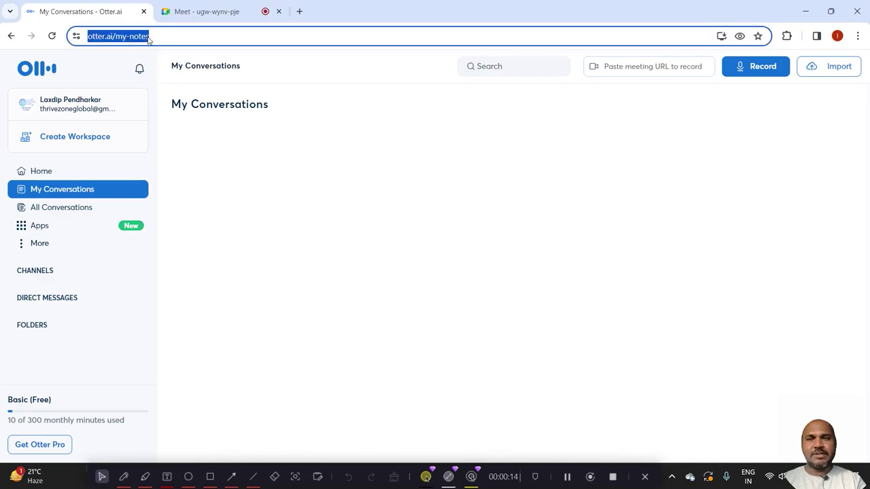
{"action": "left_click", "coordinate": [272, 167]}
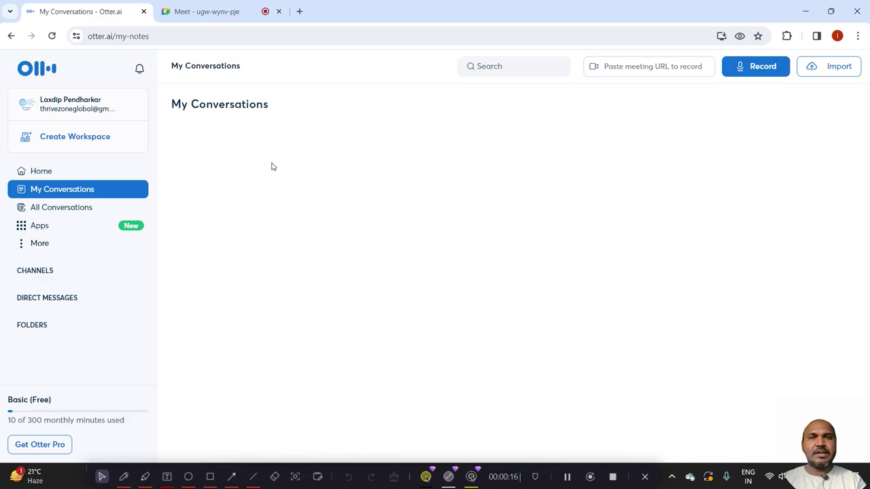
{"action": "left_click", "coordinate": [202, 6]}
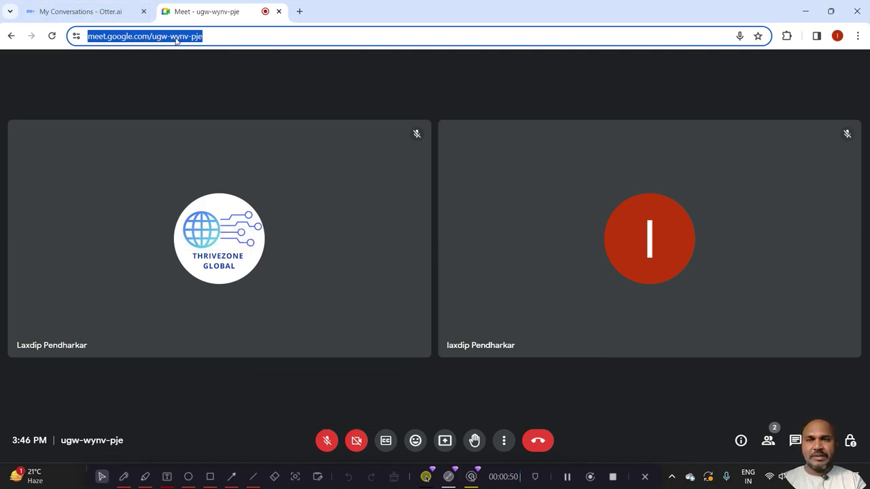
Paste the copied Meet link into Otter's 'Paste meeting URL to record' field and start recording.
{"action": "left_click", "coordinate": [77, 5]}
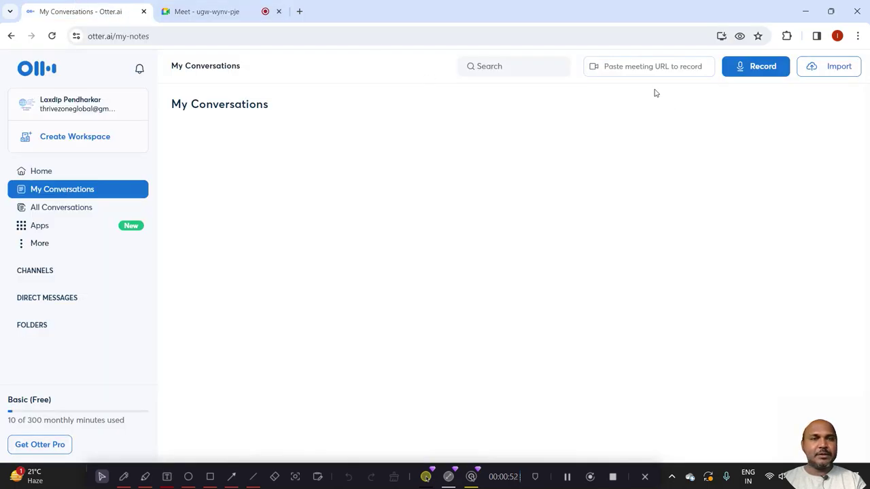
{"action": "left_click", "coordinate": [638, 66]}
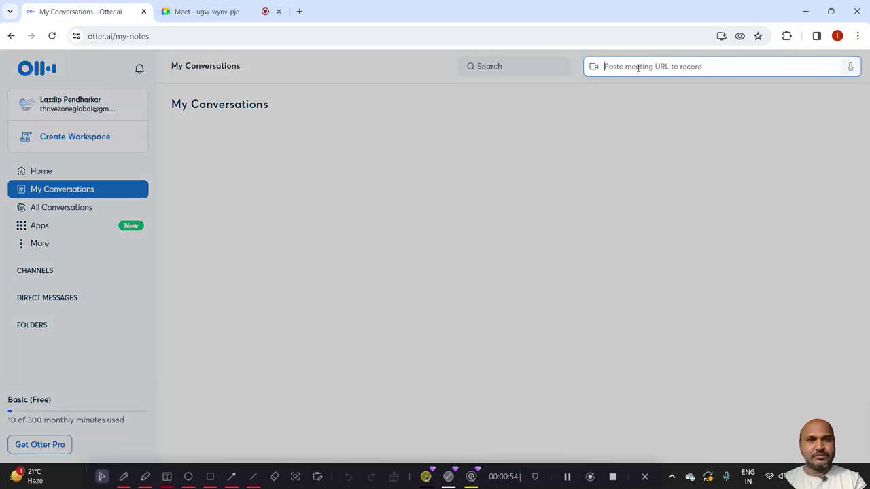
{"action": "type", "text": "https://meet.google.com/ugw-wynv-pje"}
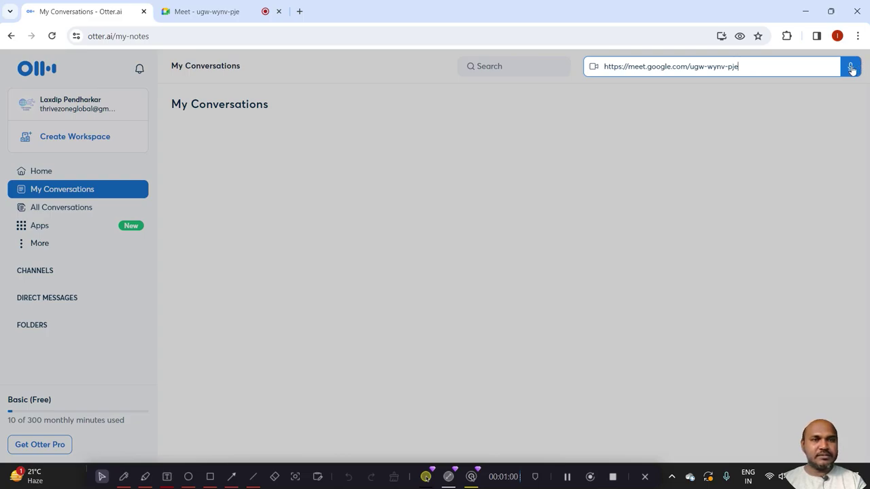
{"action": "left_click", "coordinate": [850, 68]}
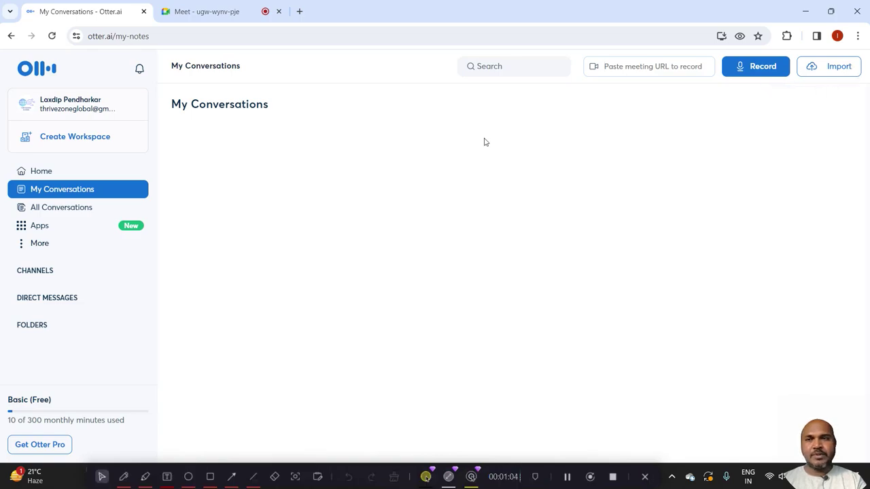
Go back to the Meet call and unmute the microphone.
{"action": "left_click", "coordinate": [199, 15]}
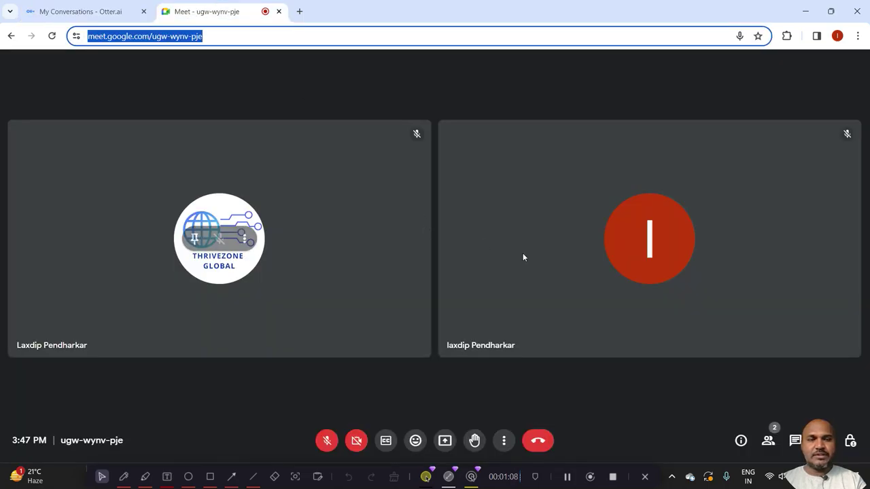
{"action": "mouse_move", "coordinate": [593, 301]}
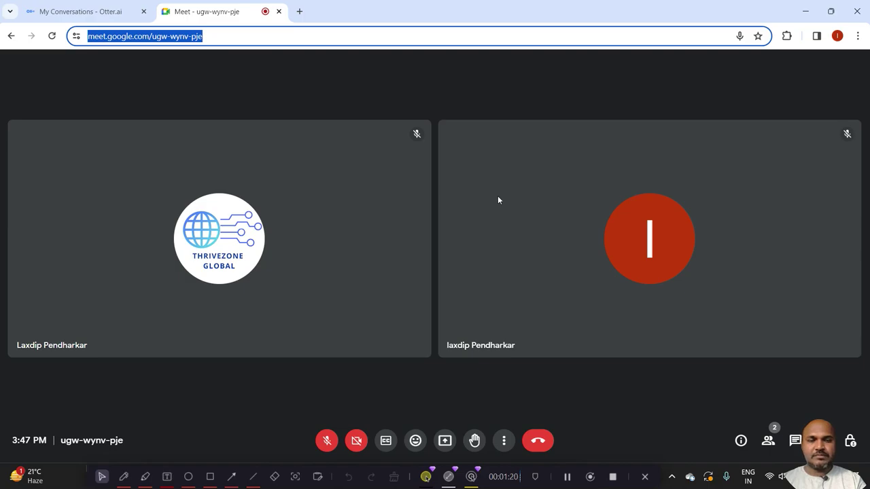
{"action": "left_click", "coordinate": [326, 438]}
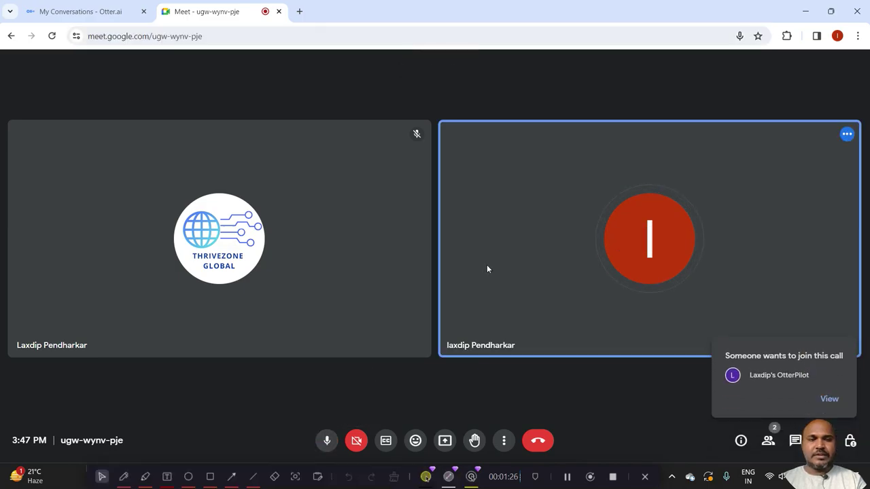
{"action": "mouse_move", "coordinate": [555, 252]}
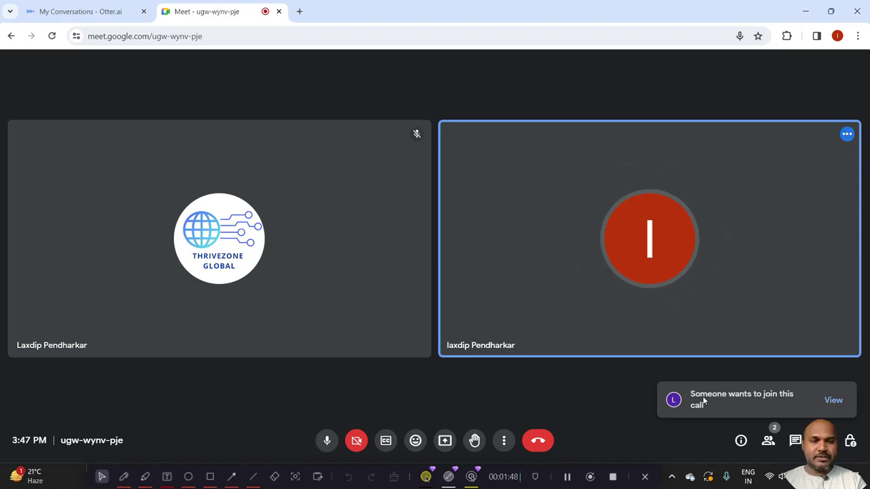
Admit all waiting participants, including the Otter notetaker, and close the People panel.
{"action": "left_click", "coordinate": [834, 400]}
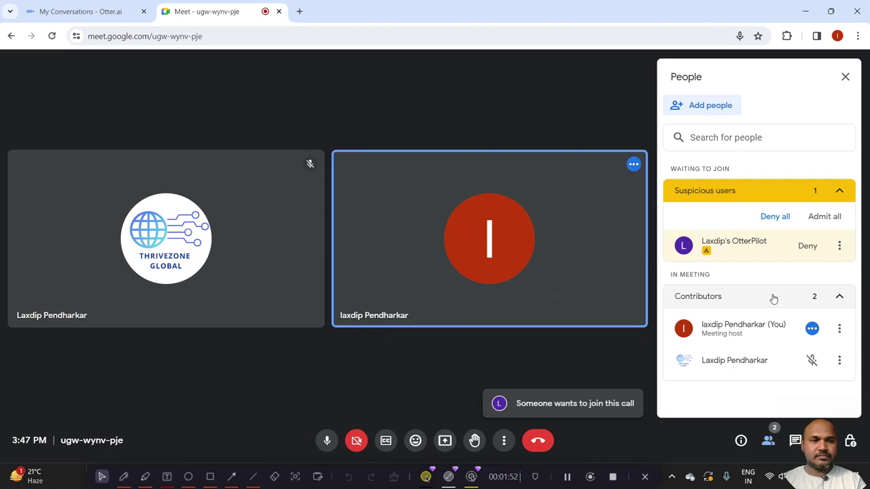
{"action": "left_click", "coordinate": [820, 216]}
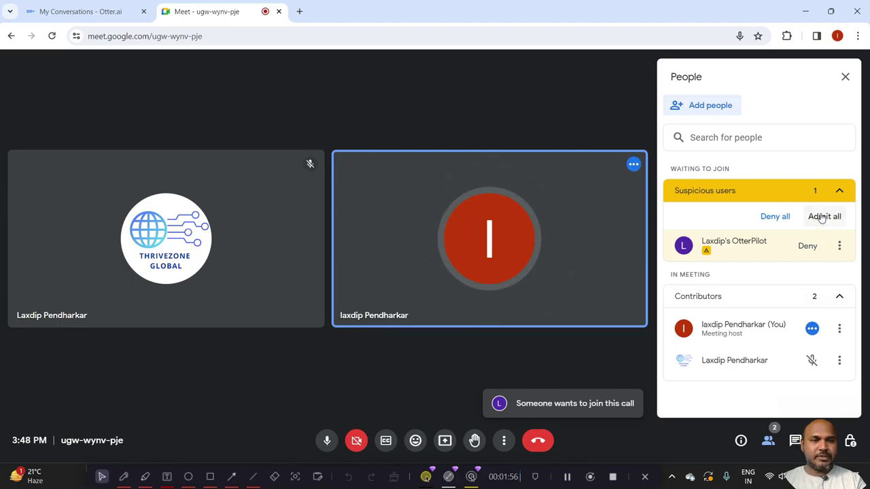
{"action": "left_click", "coordinate": [496, 287]}
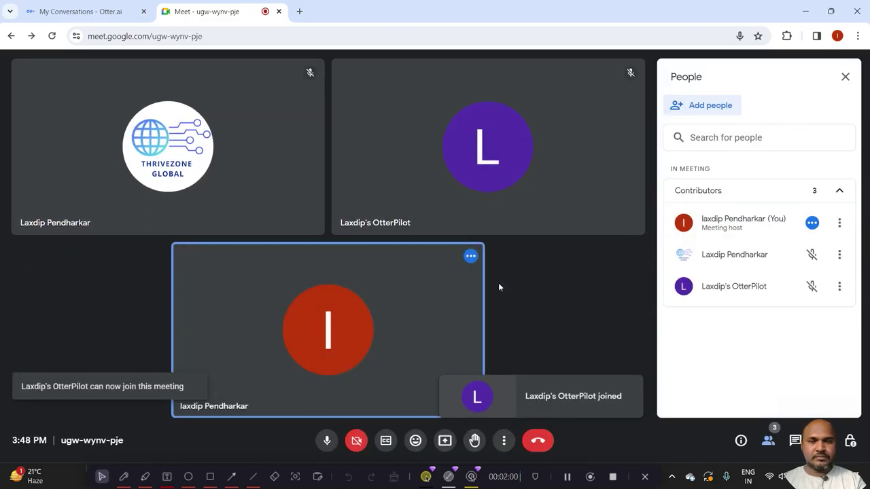
{"action": "left_click", "coordinate": [844, 76]}
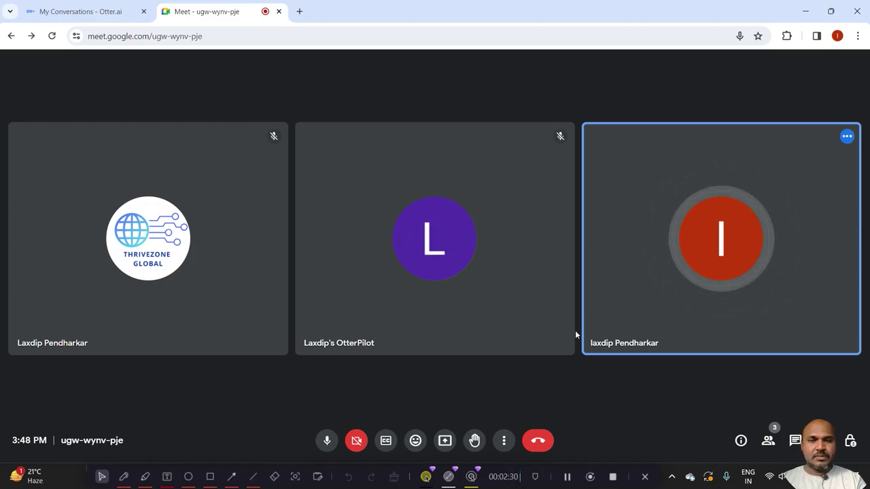
Mute the microphone in the three-person Google Meet call.
{"action": "mouse_move", "coordinate": [609, 332]}
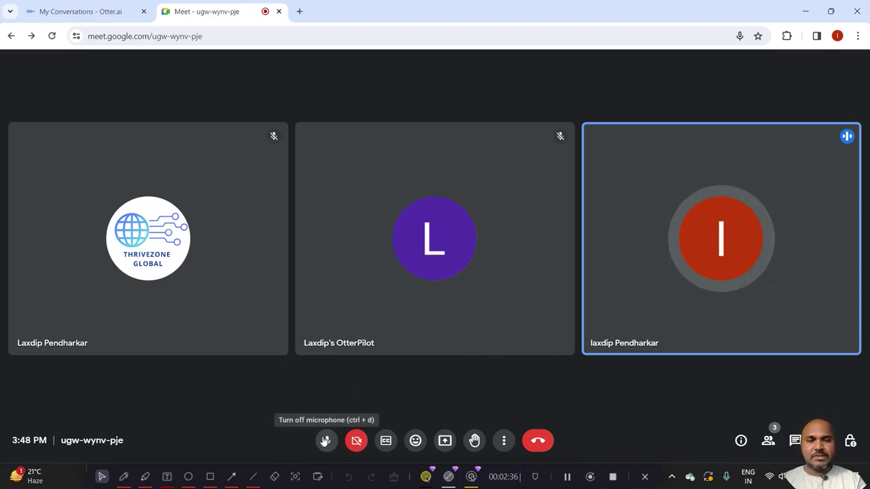
{"action": "left_click", "coordinate": [325, 441]}
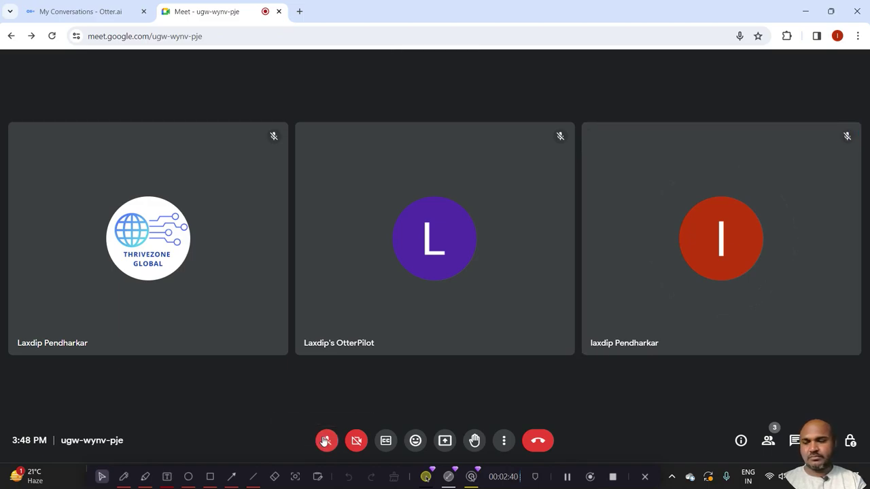
{"action": "mouse_move", "coordinate": [163, 353]}
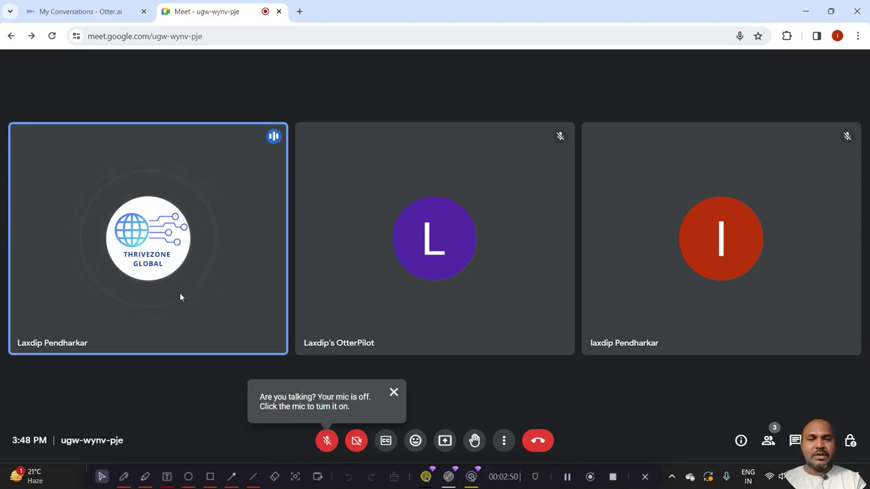
{"action": "mouse_move", "coordinate": [353, 279]}
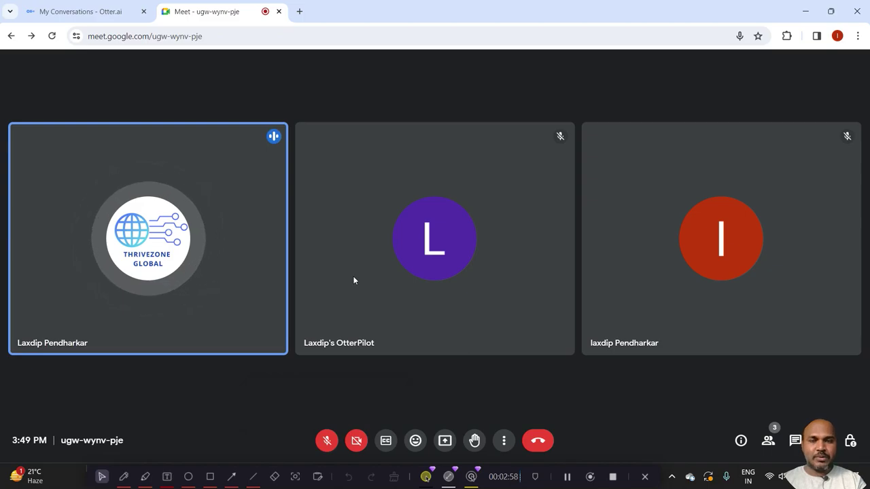
Remove the Otter notetaker from the call and confirm the removal.
{"action": "mouse_move", "coordinate": [432, 247]}
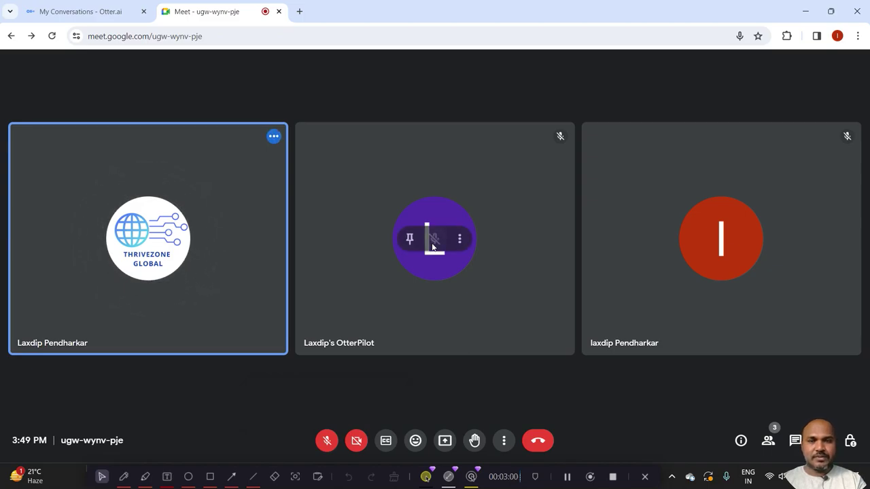
{"action": "left_click", "coordinate": [460, 240]}
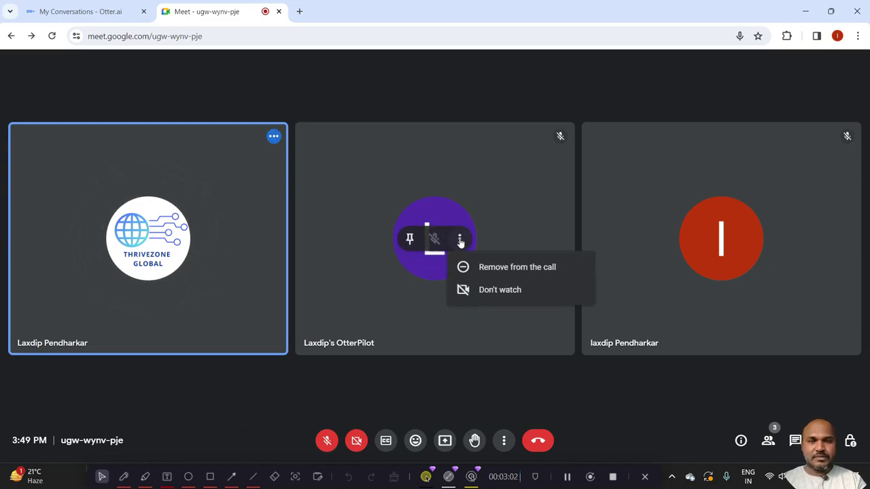
{"action": "left_click", "coordinate": [471, 267]}
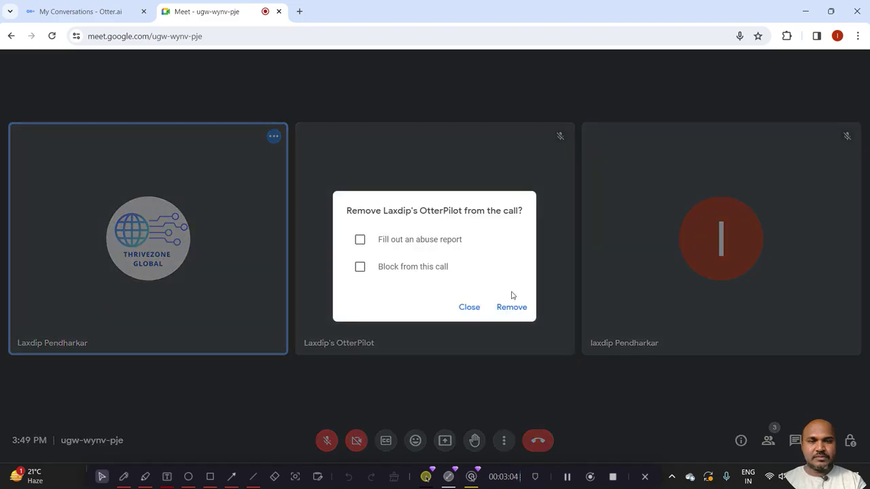
{"action": "left_click", "coordinate": [512, 307]}
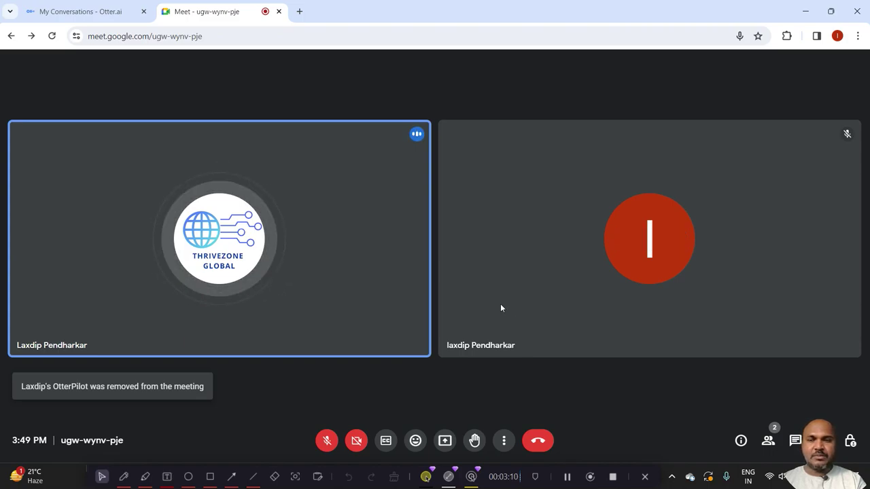
Leave the Google Meet call and return to Otter's conversations list.
{"action": "mouse_move", "coordinate": [345, 238]}
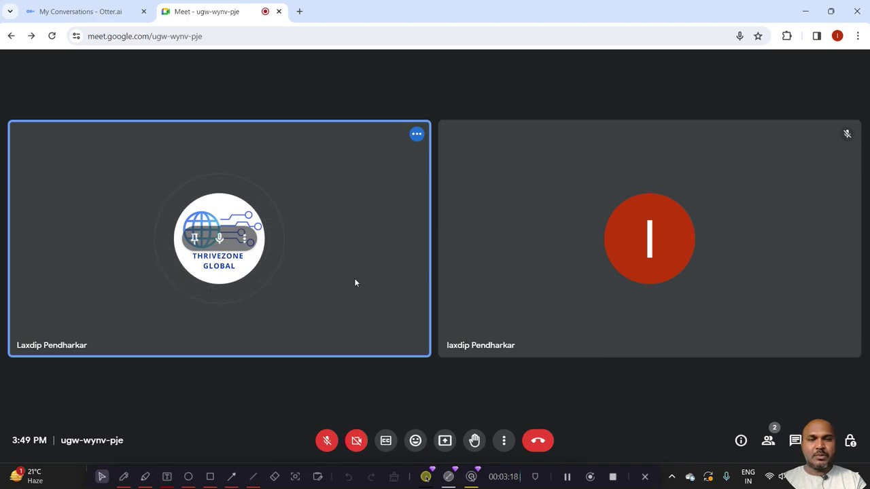
{"action": "left_click", "coordinate": [537, 443]}
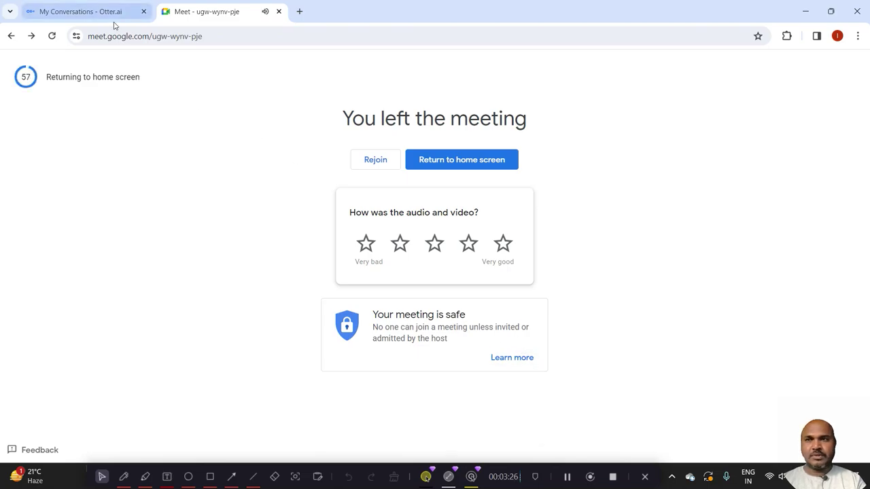
{"action": "left_click", "coordinate": [96, 10]}
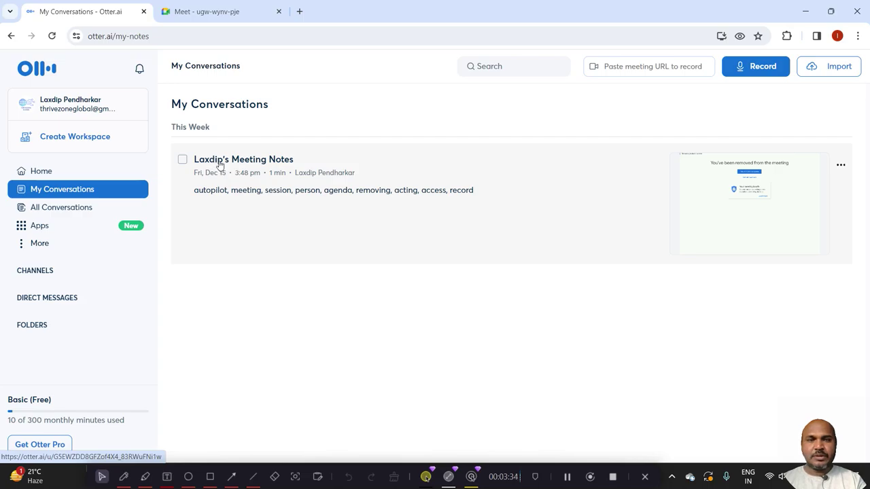
Tick the checkbox of the new 1-minute Meeting Notes conversation.
{"action": "left_click", "coordinate": [182, 160]}
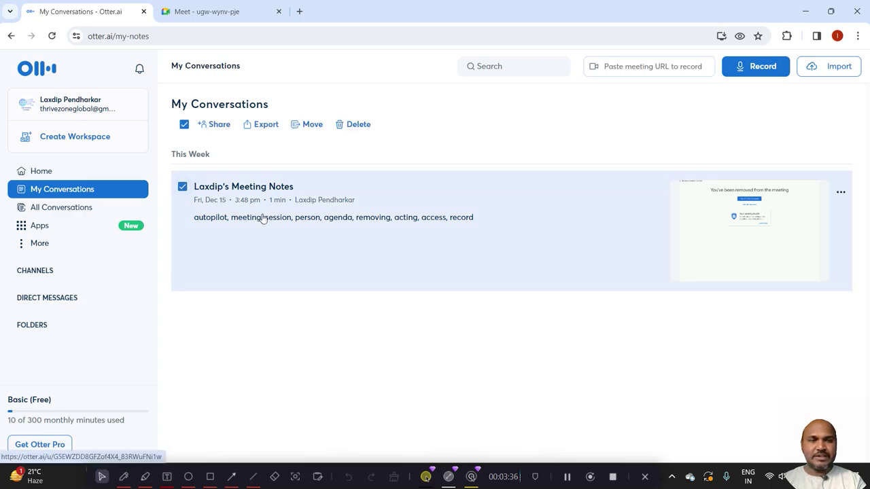
Export the conversation's transcript with the file format set to txt.
{"action": "left_click", "coordinate": [258, 126]}
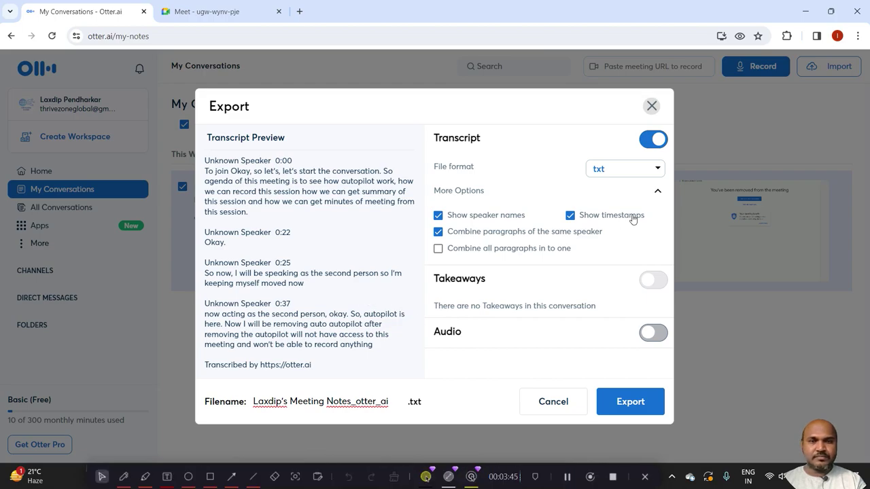
{"action": "left_click", "coordinate": [635, 171]}
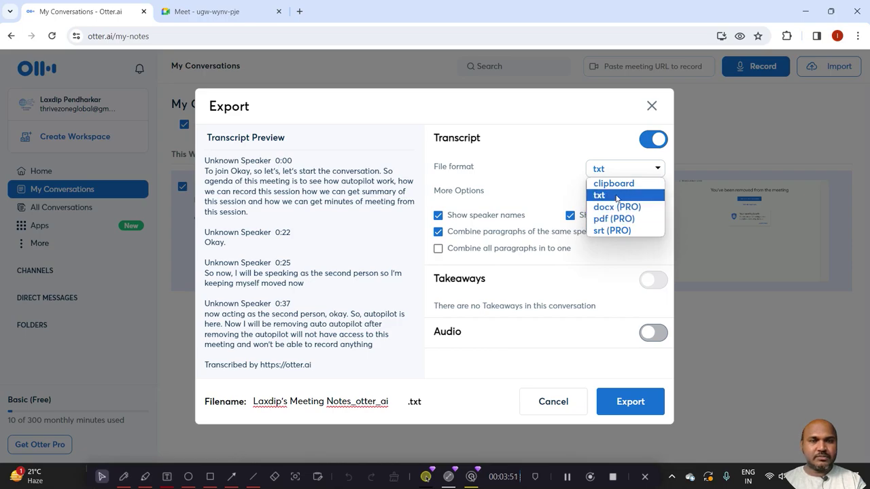
{"action": "left_click", "coordinate": [617, 206]}
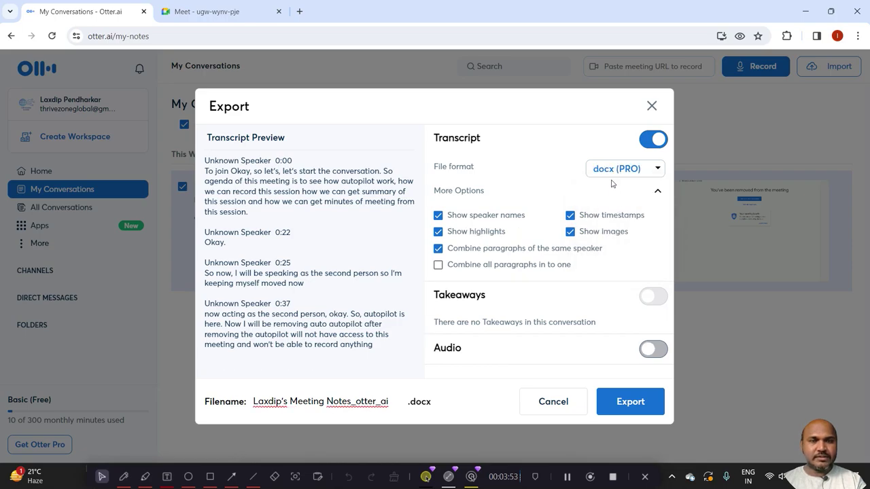
{"action": "left_click", "coordinate": [610, 176]}
{"action": "left_click", "coordinate": [614, 196]}
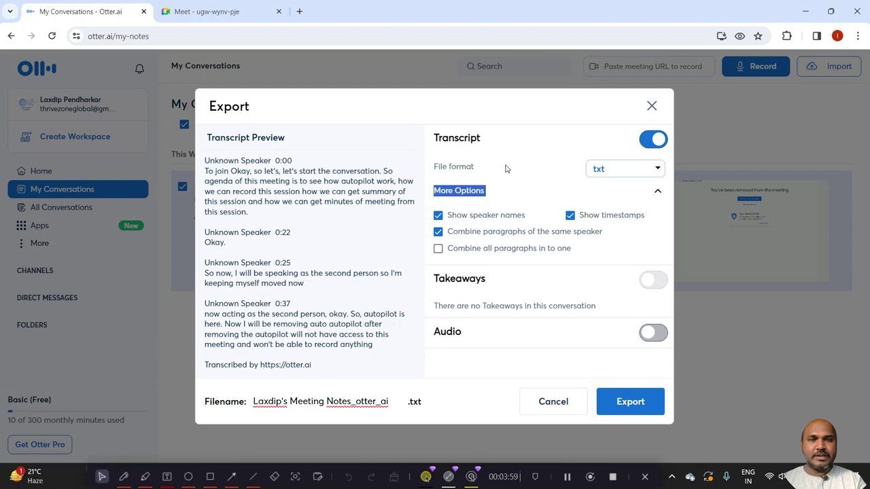
{"action": "left_click", "coordinate": [629, 406]}
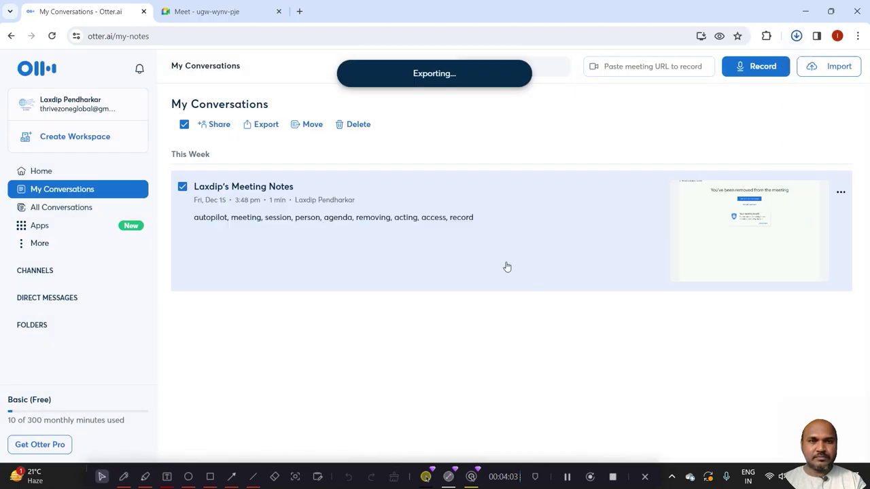
Open the downloaded .txt transcript from Chrome's downloads panel.
{"action": "left_click", "coordinate": [795, 37]}
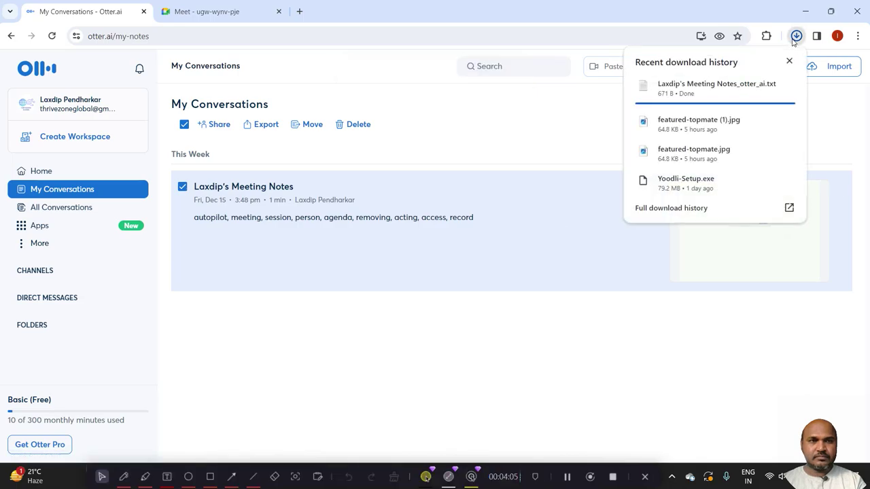
{"action": "mouse_move", "coordinate": [683, 84]}
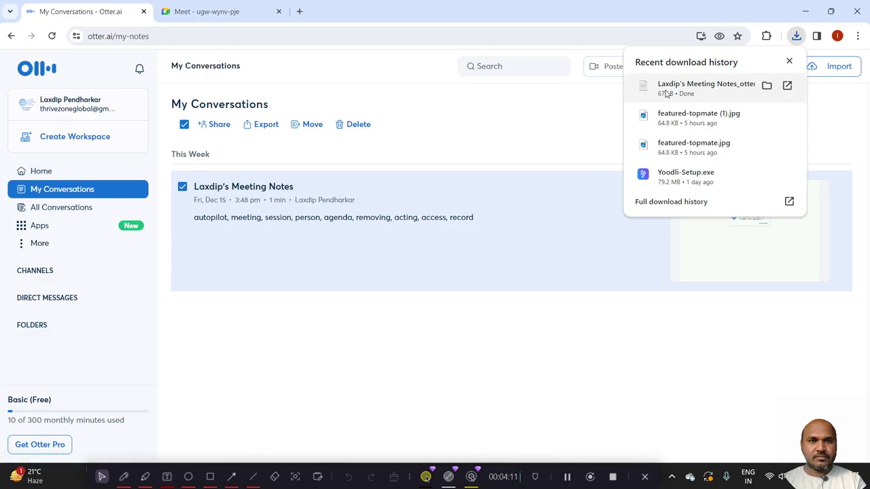
{"action": "left_click", "coordinate": [666, 94]}
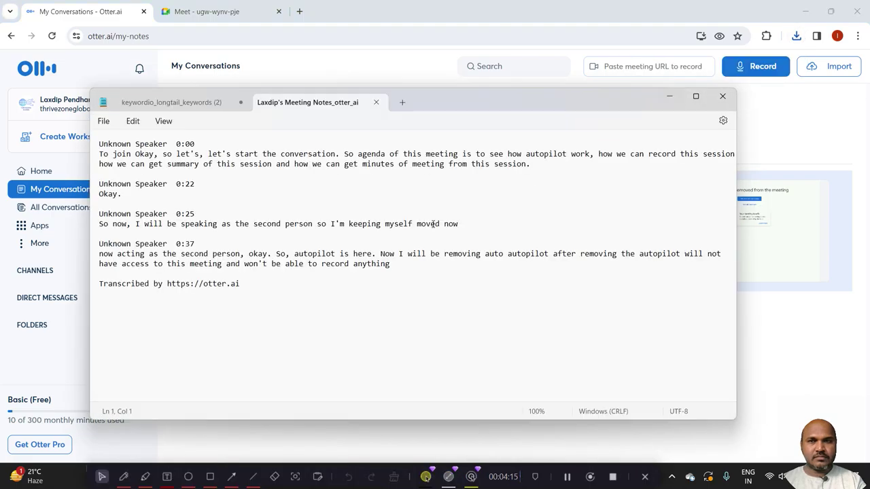
Review the exported transcript in Notepad, placing the caret at its end.
{"action": "left_click", "coordinate": [340, 225]}
{"action": "left_click", "coordinate": [257, 295]}
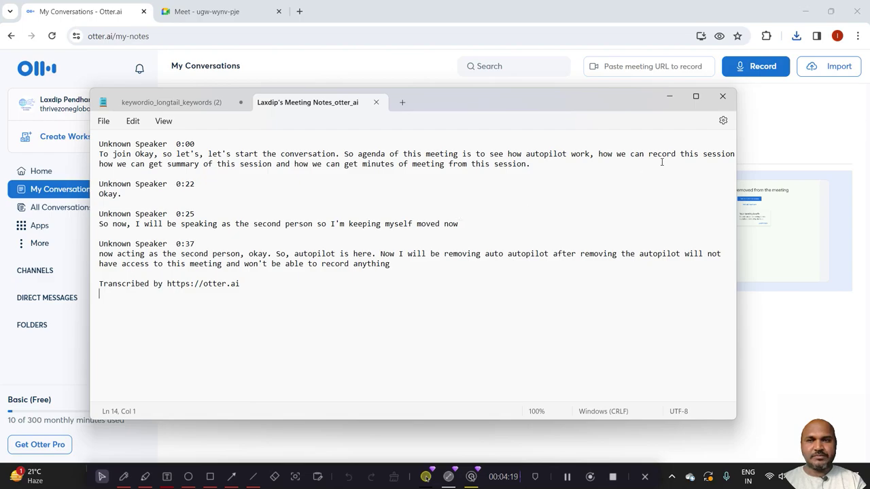
Close Notepad, open the Meeting Notes conversation and scroll through its 0:00–0:37 transcript.
{"action": "left_click", "coordinate": [722, 96]}
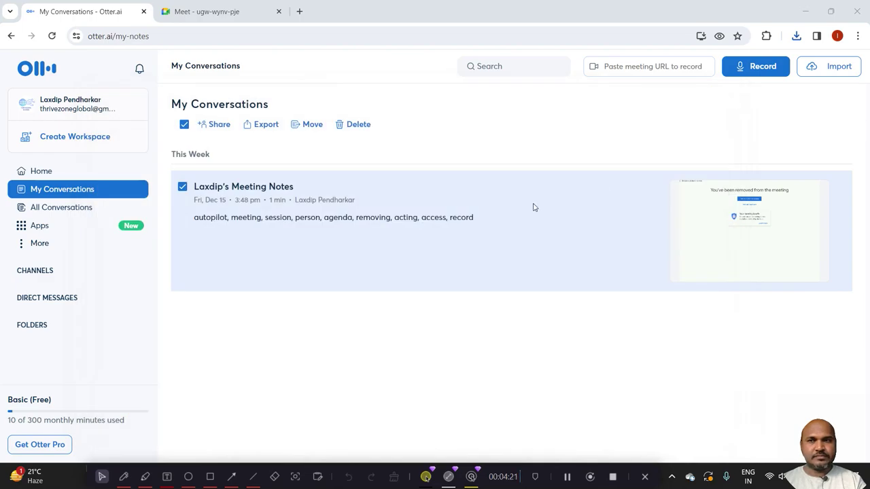
{"action": "left_click", "coordinate": [304, 216]}
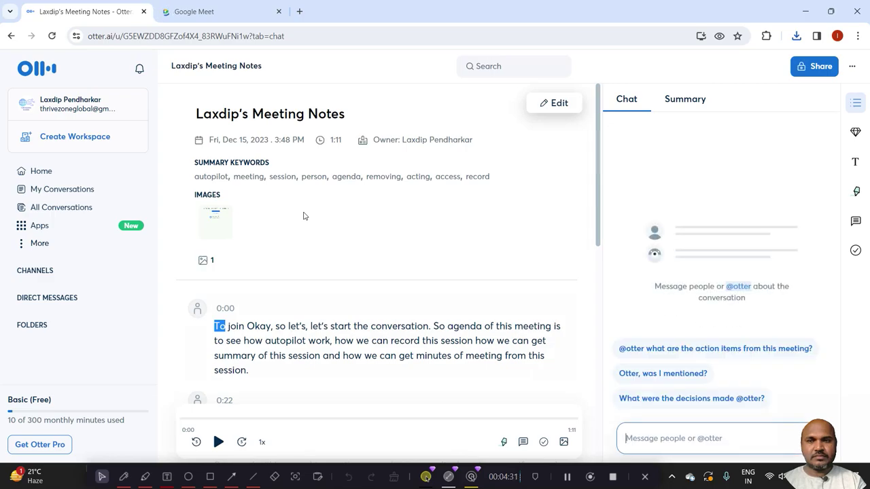
{"action": "left_click", "coordinate": [325, 336]}
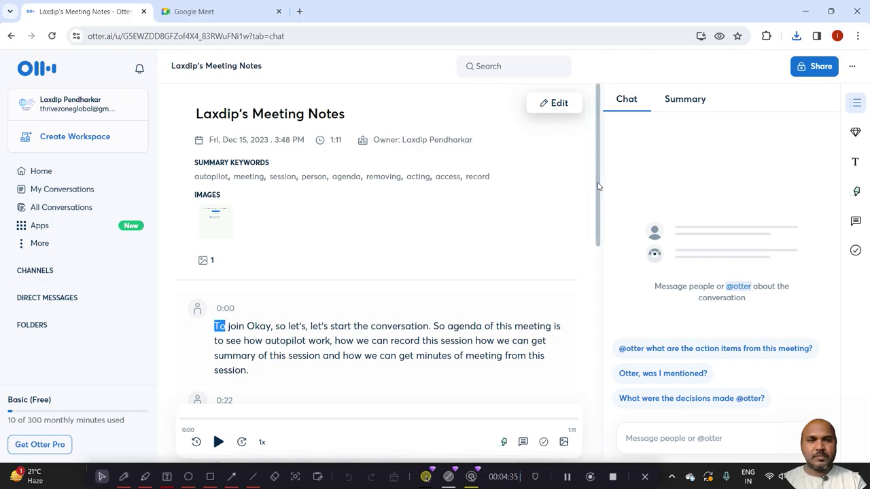
{"action": "left_click_drag", "start_coordinate": [598, 184], "coordinate": [596, 225]}
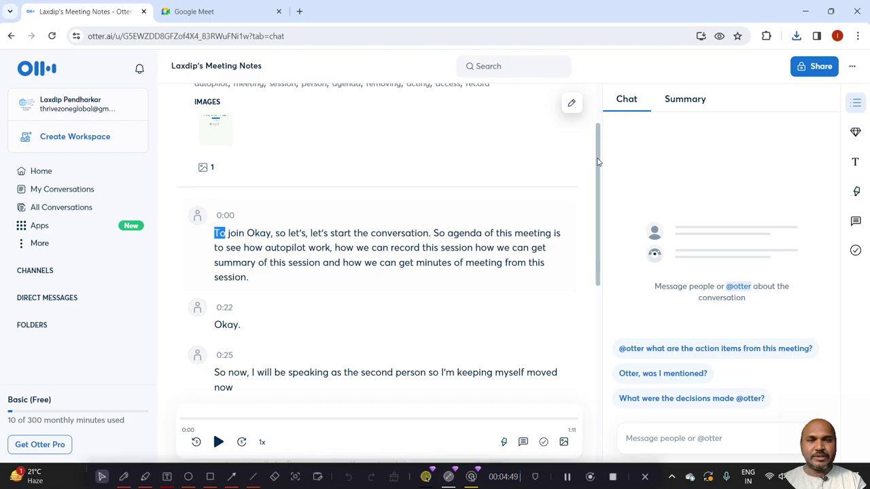
{"action": "left_click_drag", "start_coordinate": [598, 166], "coordinate": [597, 229]}
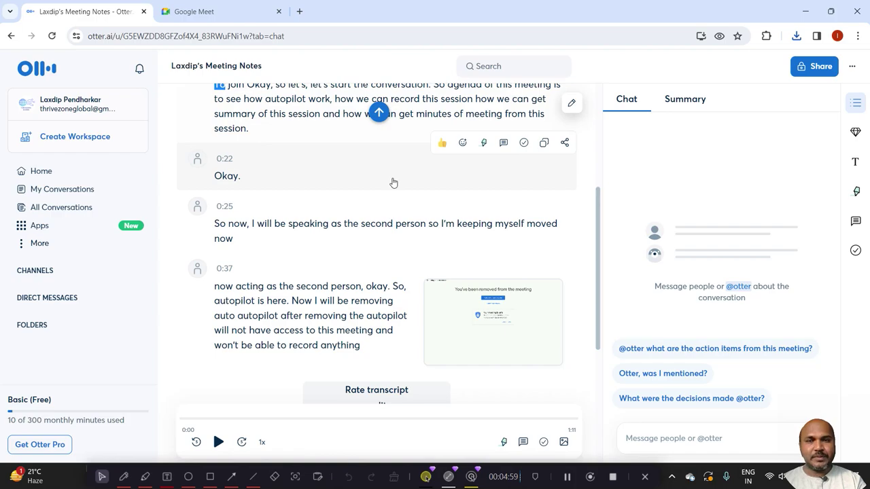
{"action": "left_click_drag", "start_coordinate": [597, 218], "coordinate": [596, 165]}
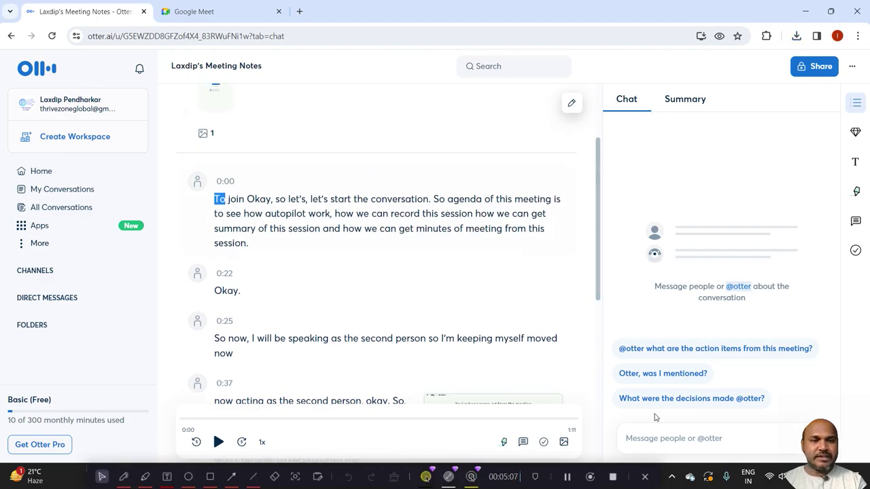
{"action": "left_click", "coordinate": [648, 445]}
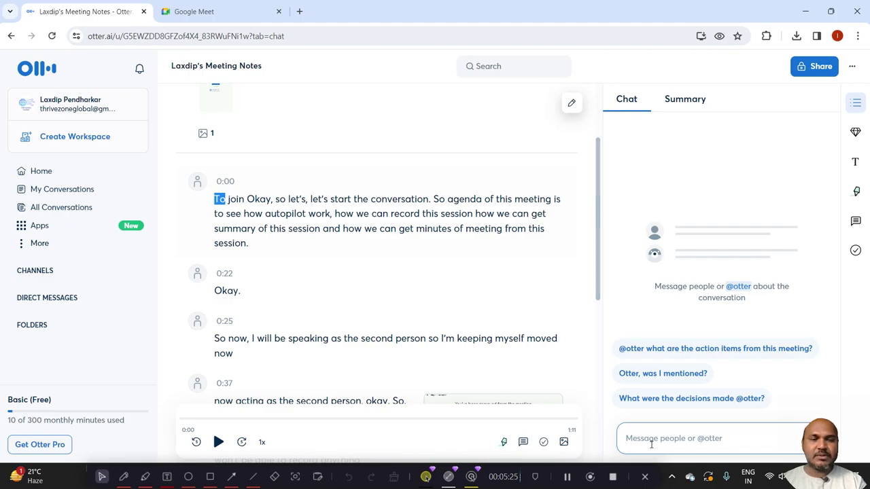
{"action": "type", "text": "@"}
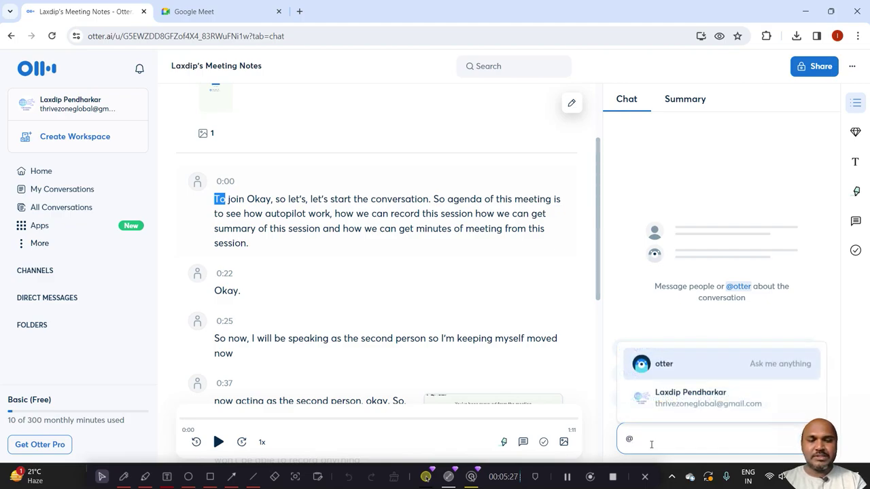
{"action": "type", "text": "o"}
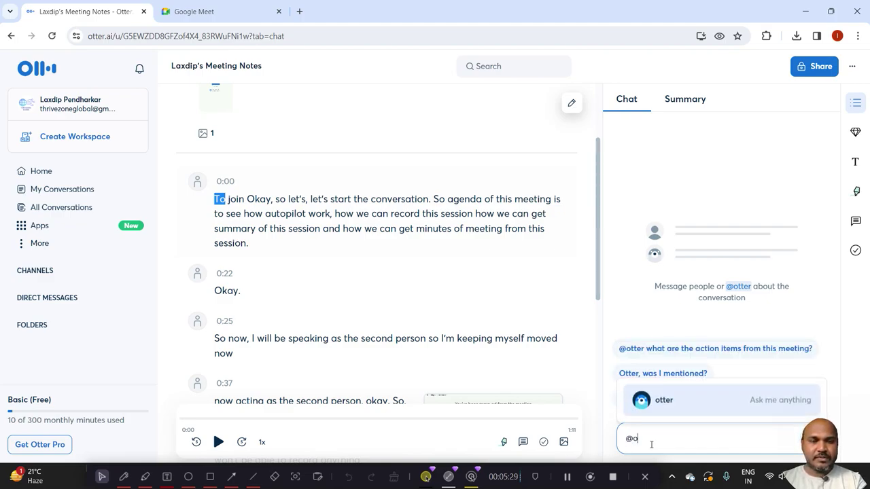
{"action": "type", "text": "tt"}
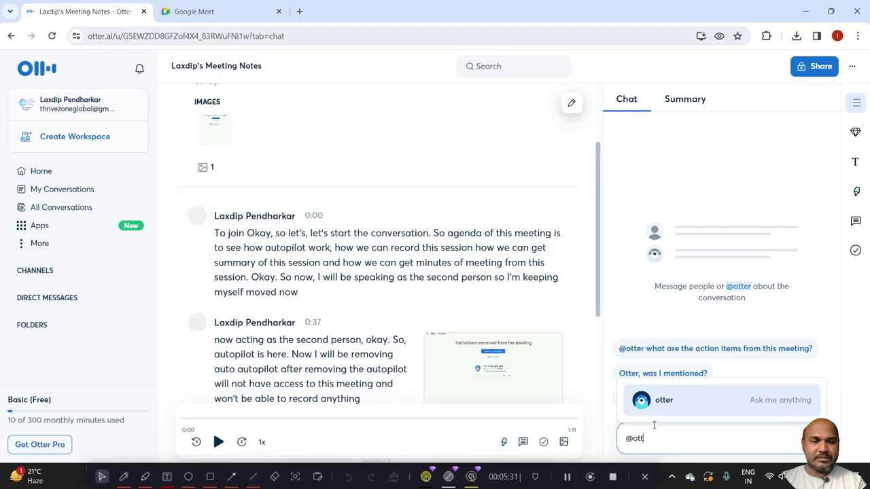
{"action": "left_click", "coordinate": [655, 405]}
{"action": "type", "text": "gi"}
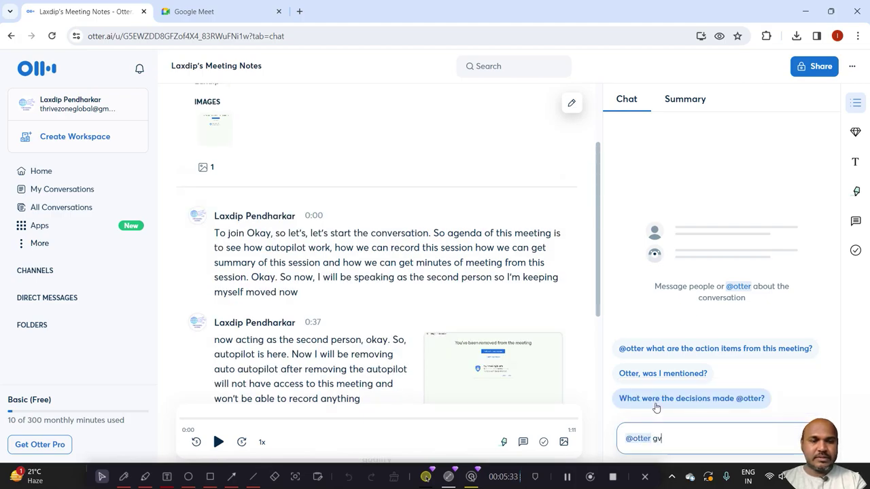
{"action": "type", "text": "ve me summary of "}
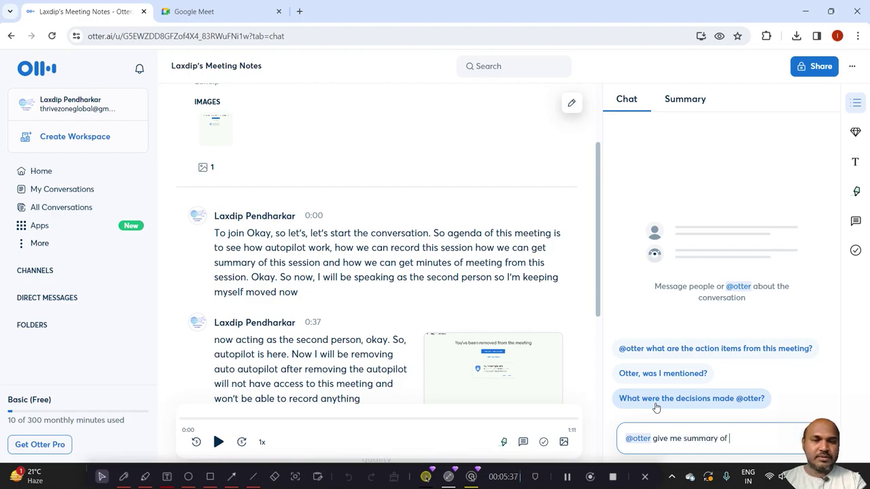
{"action": "type", "text": "entire c"}
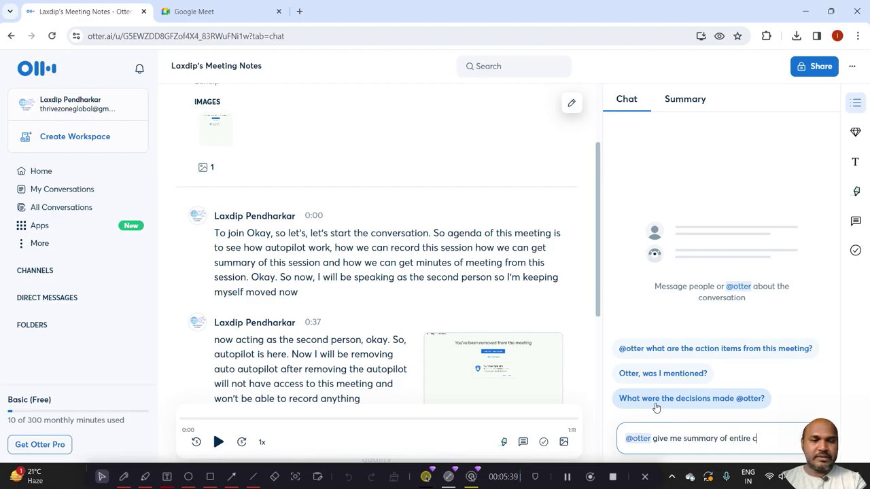
{"action": "type", "text": "onversation "}
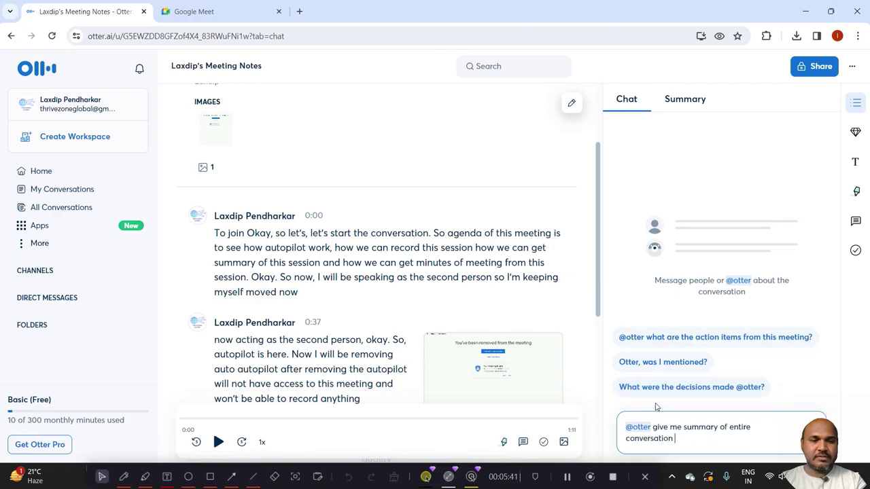
{"action": "type", "text": "within "}
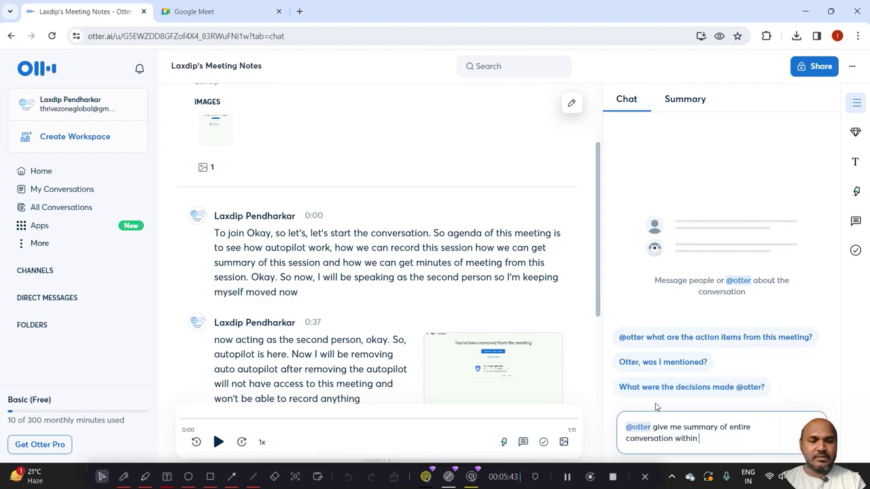
{"action": "type", "text": "100"}
{"action": "key", "text": "BackSpace"}
{"action": "key", "text": "BackSpace"}
{"action": "key", "text": "BackSpace"}
{"action": "key", "text": "BackSpace"}
{"action": "type", "text": "50-100"}
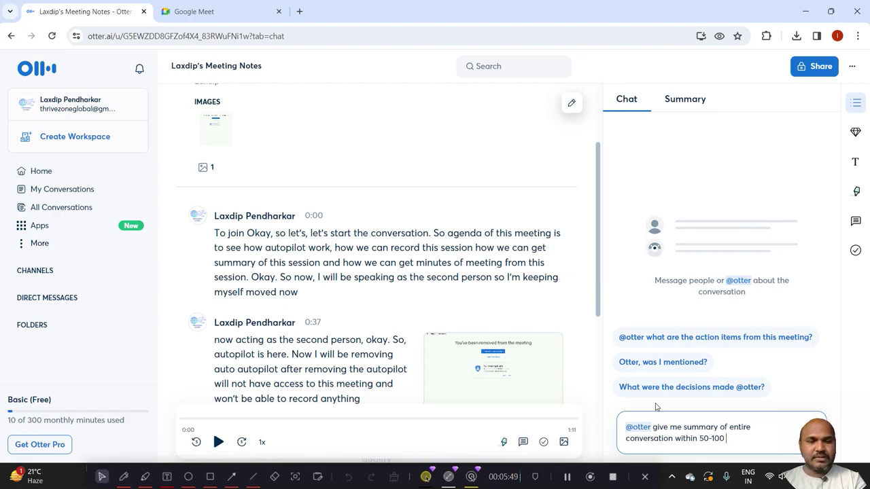
{"action": "type", "text": " words"}
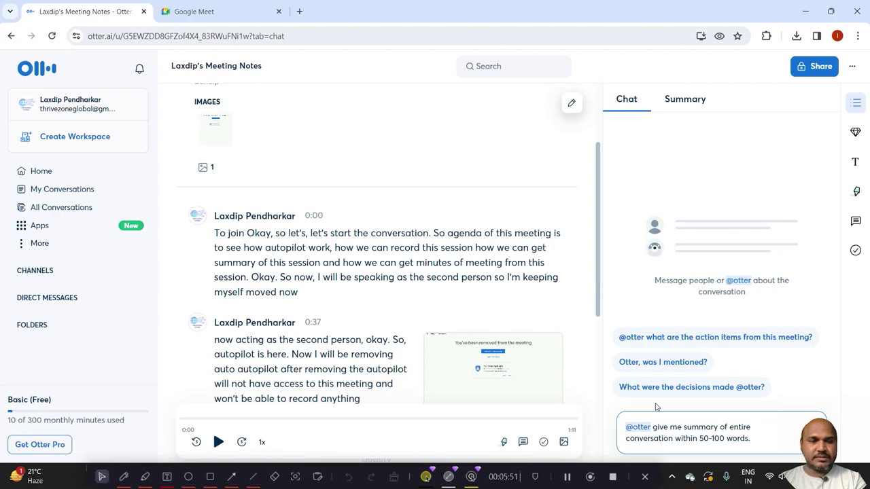
{"action": "type", "text": "."}
{"action": "key", "text": "Return"}
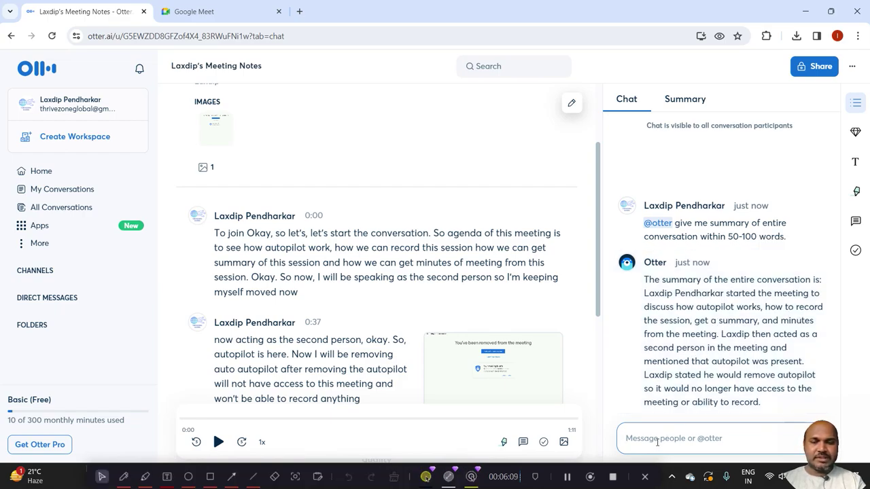
Draft the follow-up 'Ok, I understood. Give me MoM as bulletpoints.' in the chat box.
{"action": "type", "text": "Ok"}
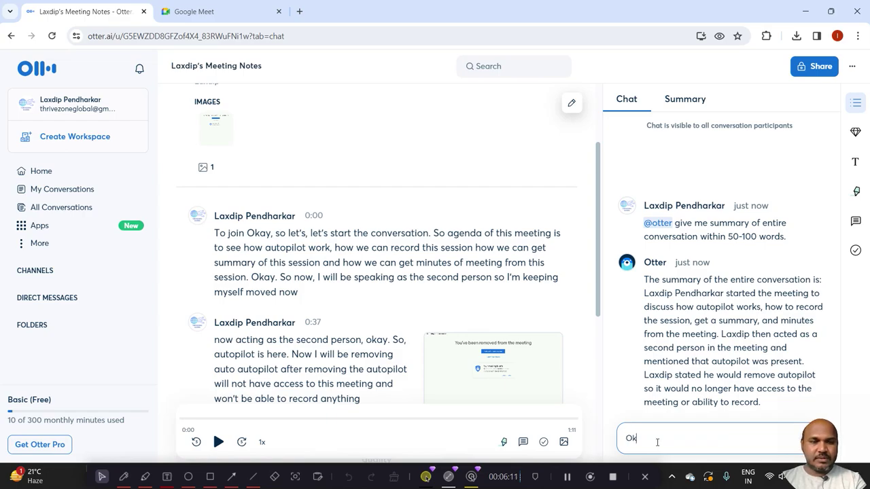
{"action": "type", "text": ", I understood. G"}
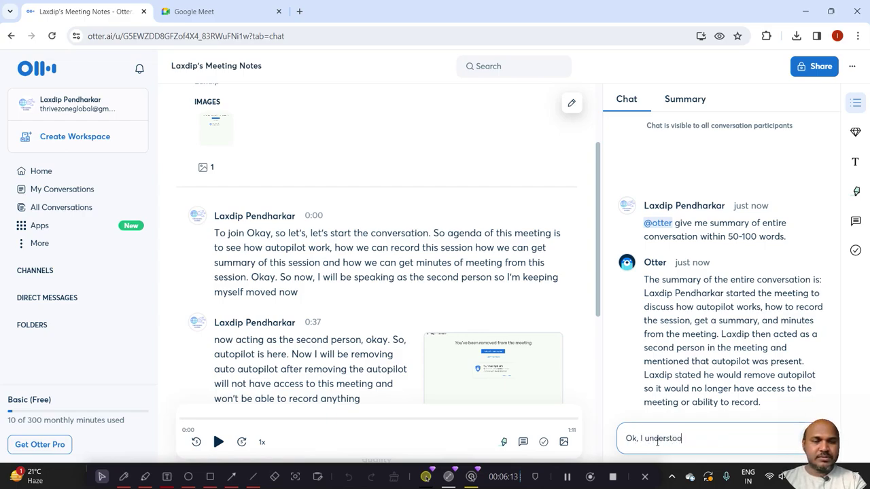
{"action": "type", "text": "ive "}
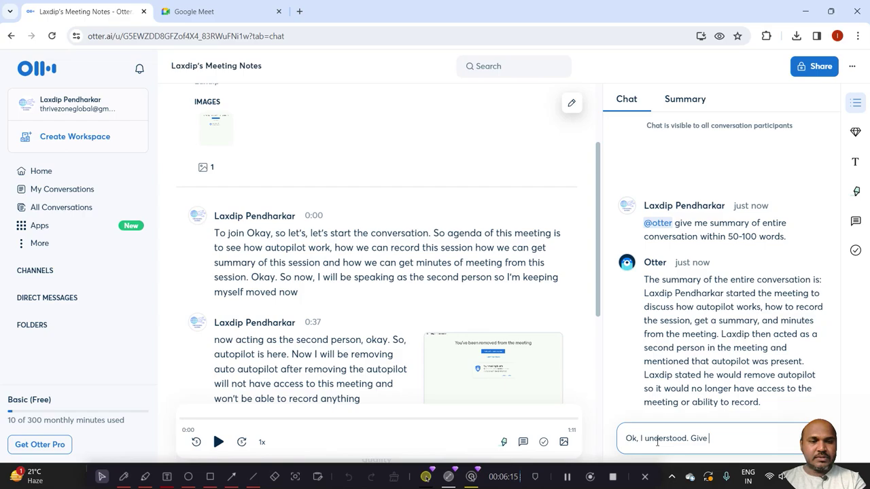
{"action": "type", "text": "me MoM in bu"}
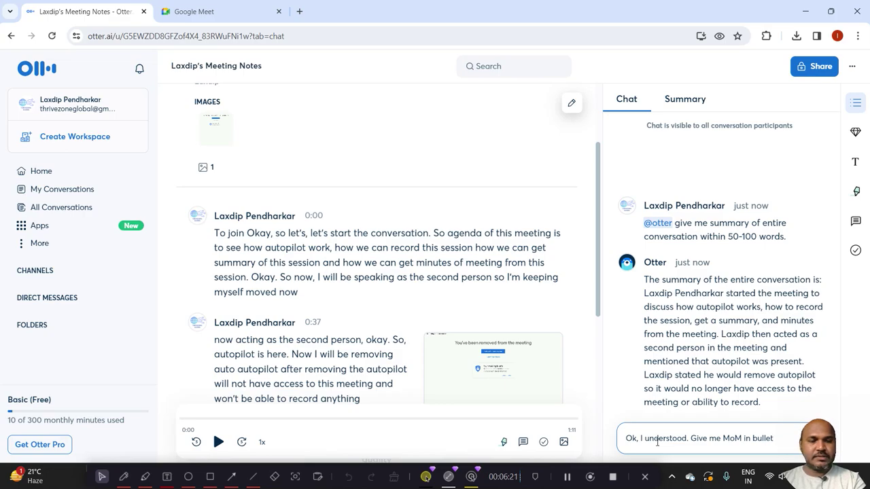
{"action": "type", "text": "lle"}
{"action": "key", "text": "BackSpace"}
{"action": "key", "text": "BackSpace"}
{"action": "key", "text": "BackSpace"}
{"action": "key", "text": "BackSpace"}
{"action": "key", "text": "BackSpace"}
{"action": "key", "text": "BackSpace"}
{"action": "key", "text": "BackSpace"}
{"action": "key", "text": "BackSpace"}
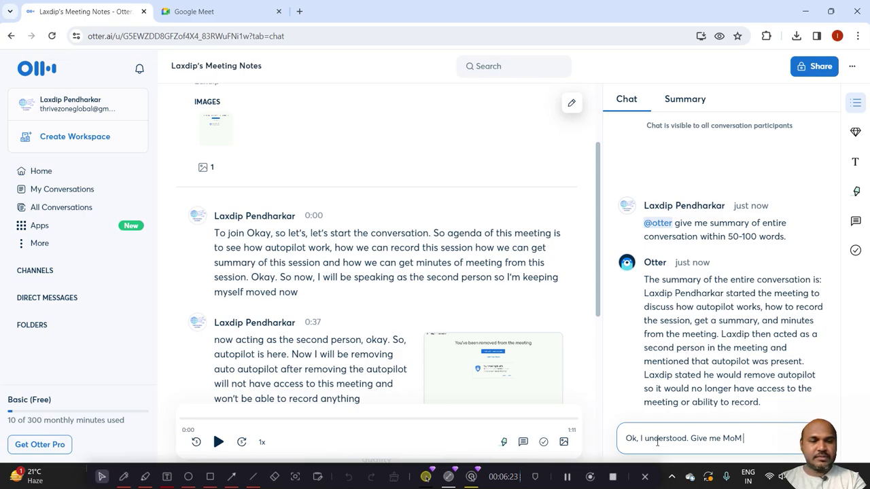
{"action": "type", "text": "as bullet"}
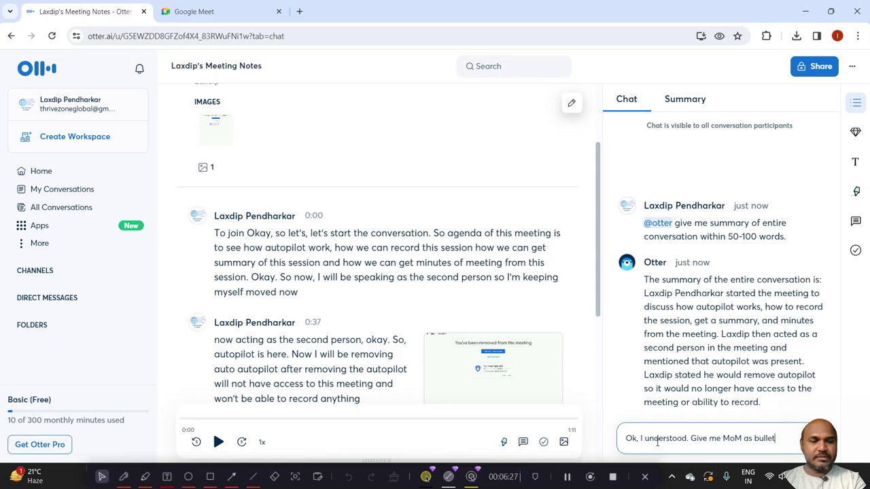
{"action": "type", "text": "points."}
Send the bullet-point minutes request to Otter.
{"action": "key", "text": "Return"}
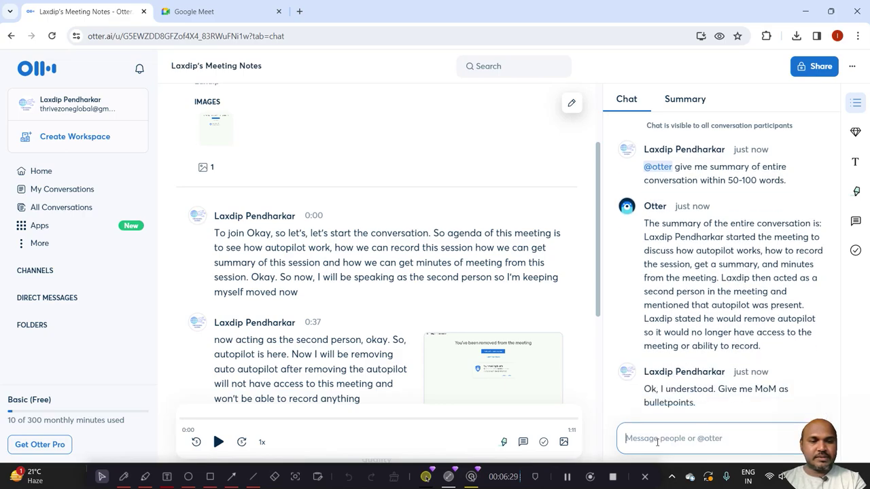